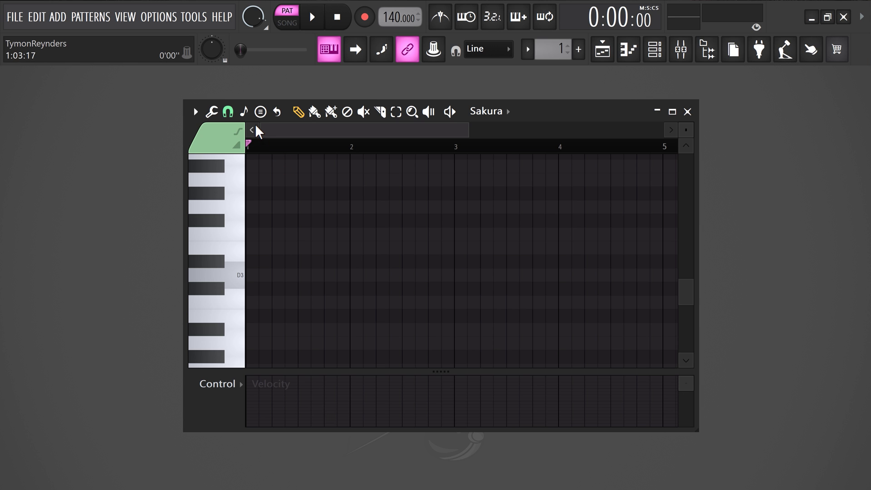
- Set snap-to-scale to root D, then test-draw notes climbing the D minor scale
left_click(244, 111)
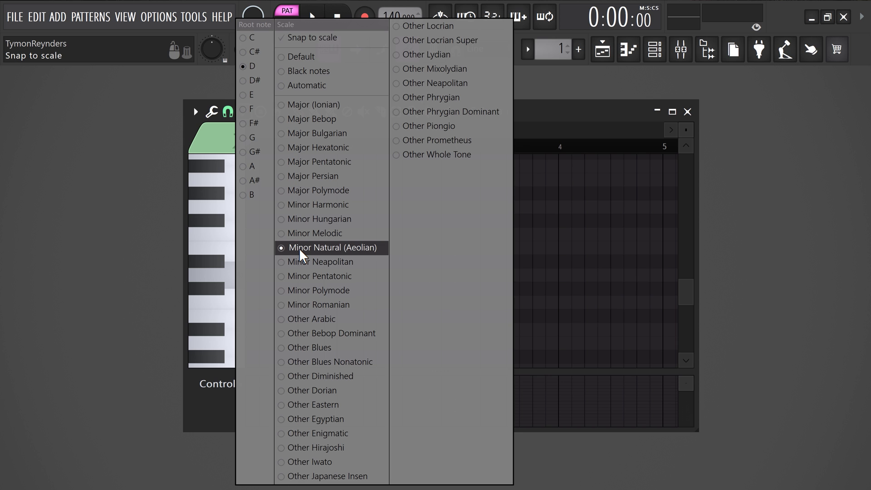
left_click(251, 67)
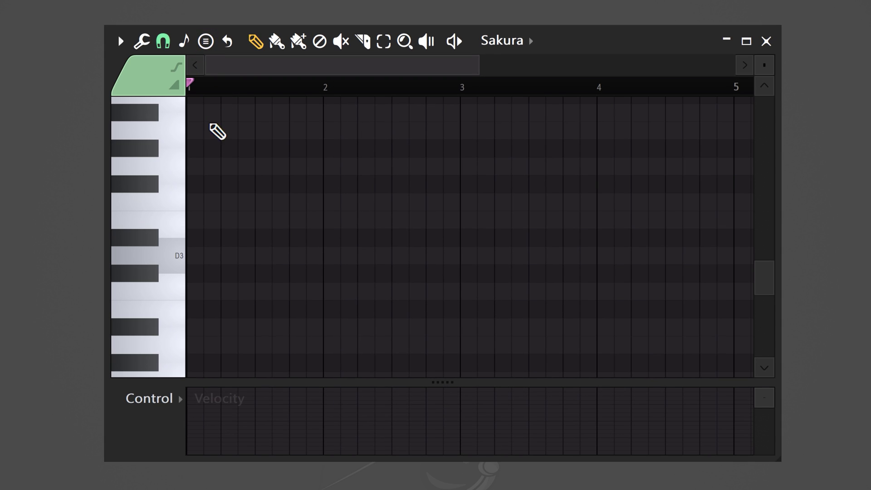
left_click(196, 255)
left_click(213, 220)
left_click(230, 202)
left_click(256, 166)
left_click(289, 130)
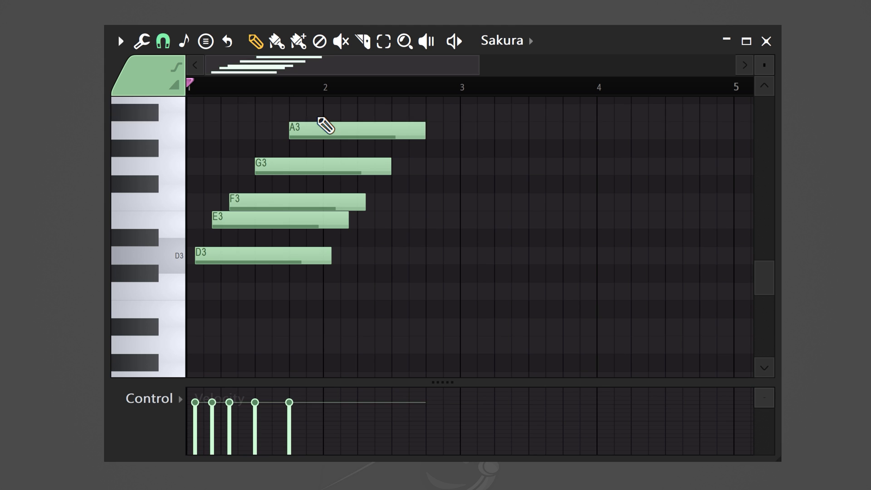
left_click(312, 112)
- Erase all the test notes from the top down to D3
right_click(317, 113)
right_click(315, 132)
right_click(312, 166)
right_click(291, 201)
right_click(281, 219)
right_click(262, 255)
- Test a note on the D#3 row, delete it, and drag another note between rows
left_click(261, 238)
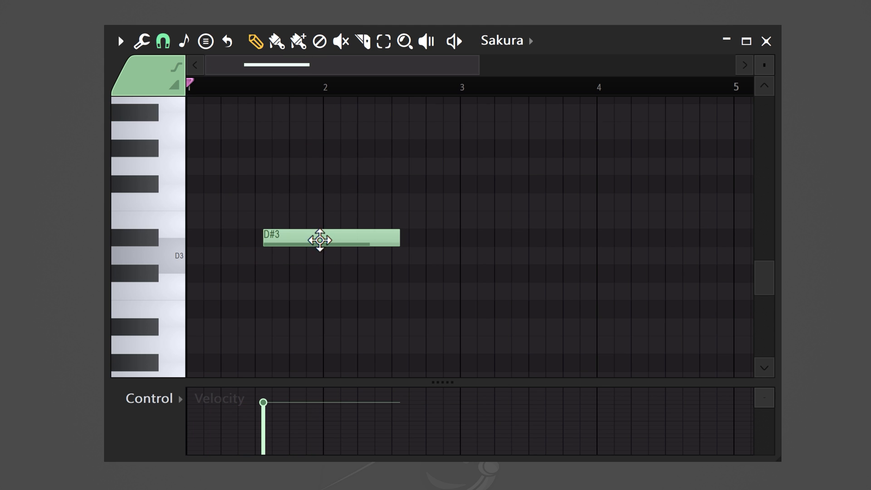
right_click(305, 241)
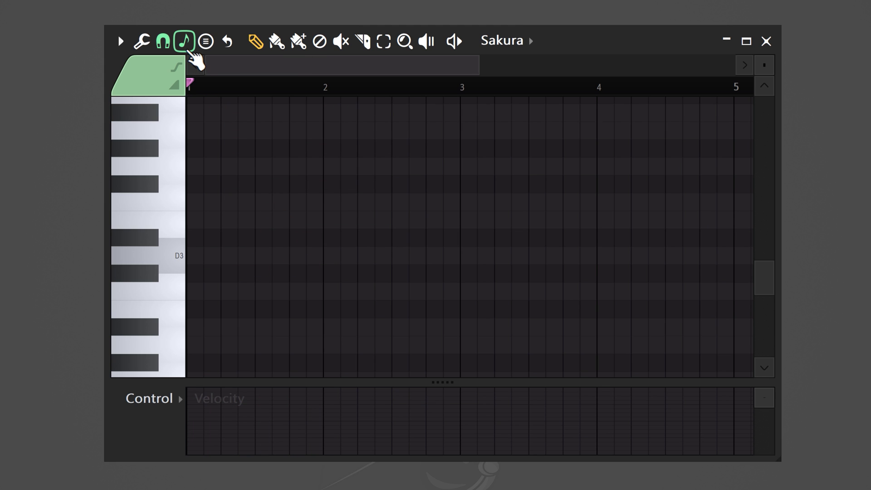
mouse_move(251, 241)
left_mouse_down()
mouse_move(247, 136)
mouse_move(252, 285)
left_mouse_up()
- Remove the leftover test note, write a D3–F3–A3 chord in bar 1, and audition it
right_click(252, 285)
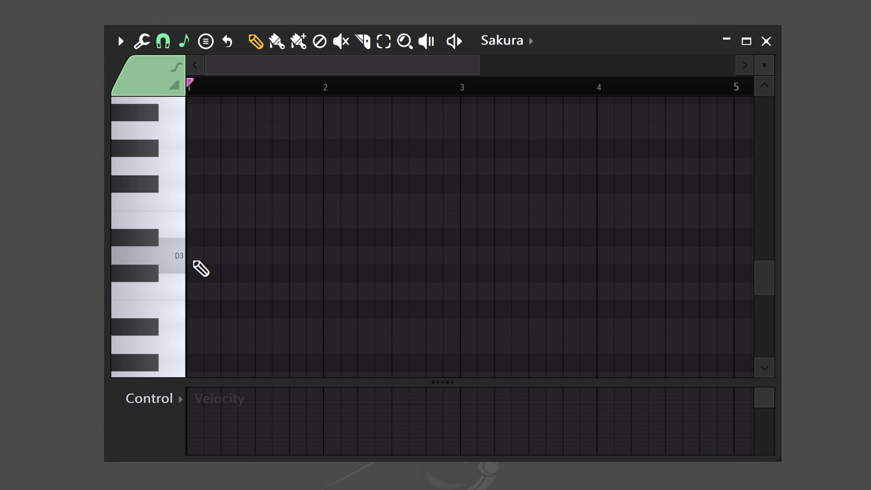
left_click(190, 259)
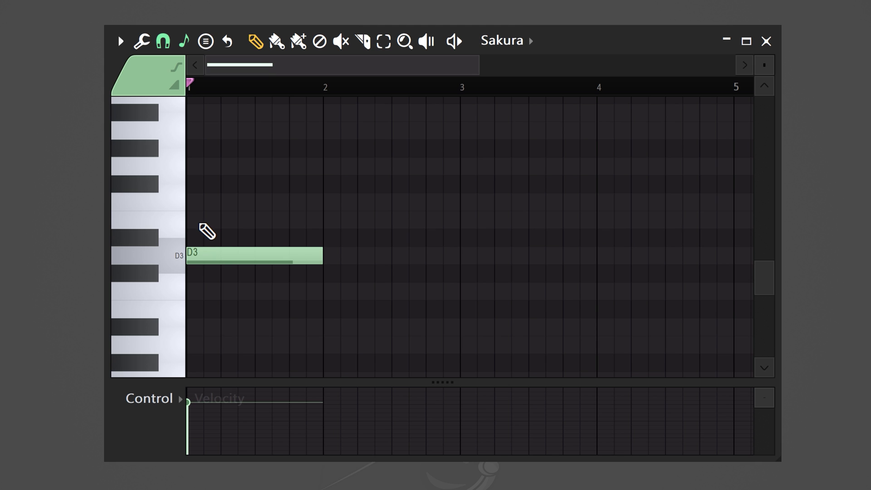
left_click(190, 201)
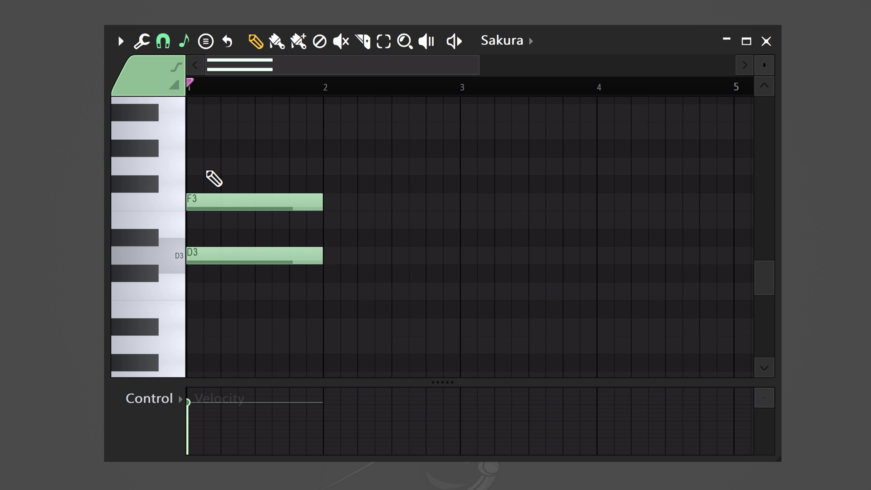
left_click(190, 132)
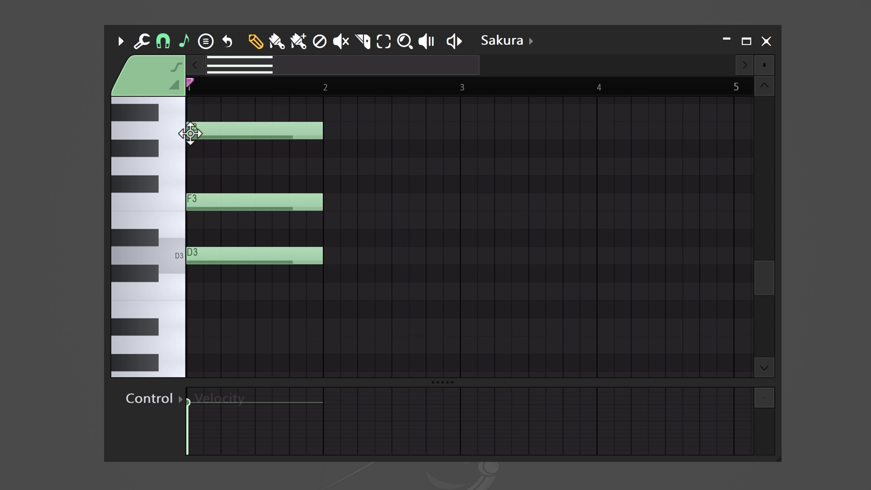
key("space")
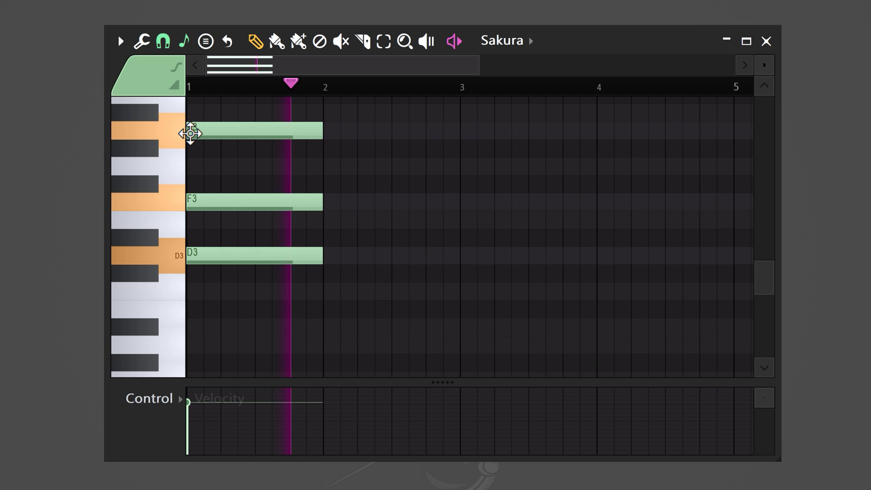
key("space")
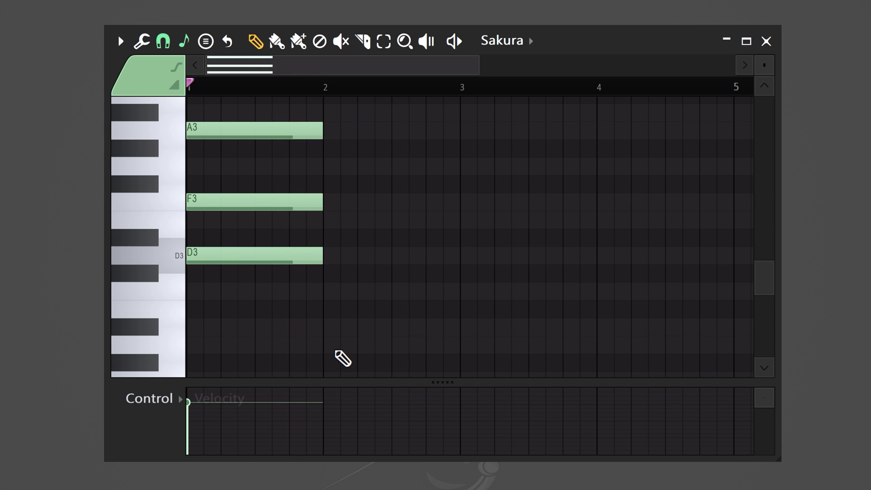
- Add an A2–C3–E3 chord in bar 2 and play back both chords
left_click(326, 348)
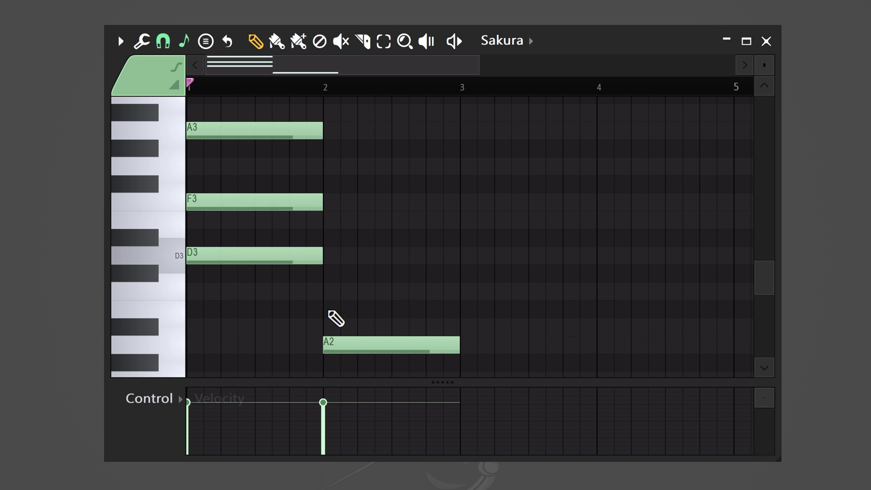
left_click(326, 291)
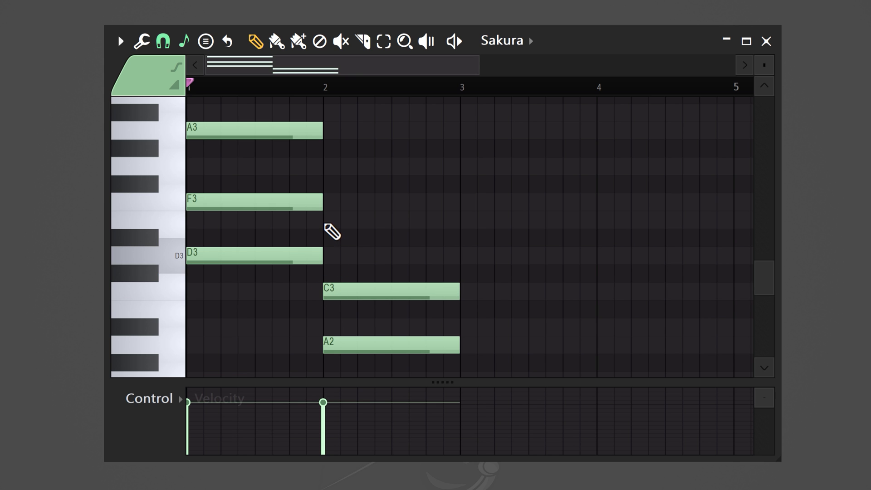
left_click(325, 220)
key("space")
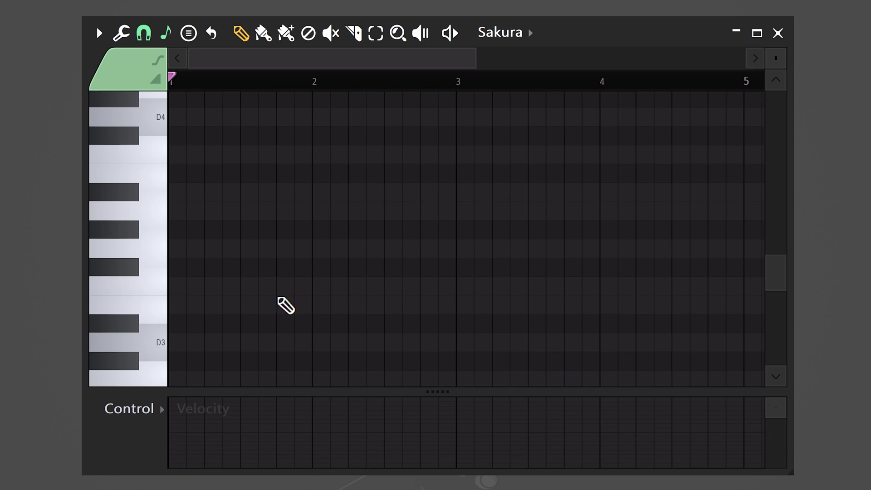
- Lay down the D minor scale line D3, E3, F3, G3, A3, A#3, C4, one note per half bar
left_click_drag(177, 343, 161, 343)
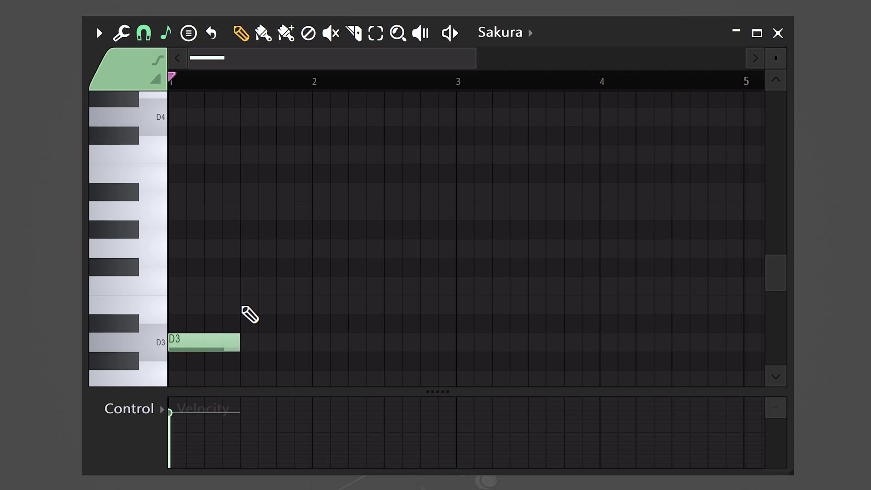
left_click(243, 309)
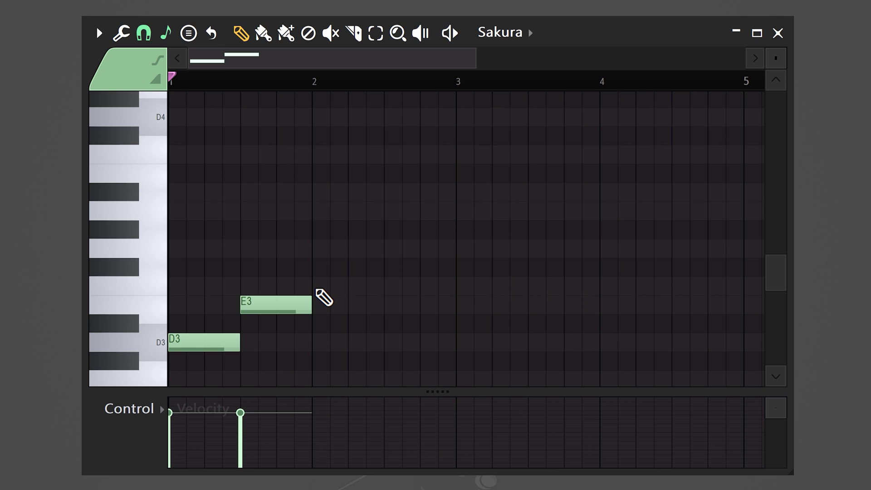
left_click(319, 286)
left_click(391, 248)
left_click(463, 211)
left_click(535, 192)
left_click(606, 155)
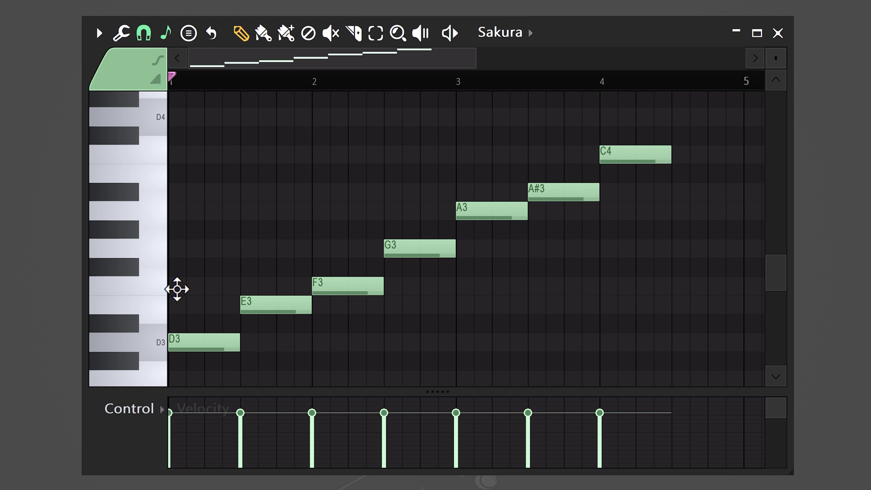
- Stack thirds and fifths for D minor, E–G–A#, F major and G minor chords
left_click(177, 289)
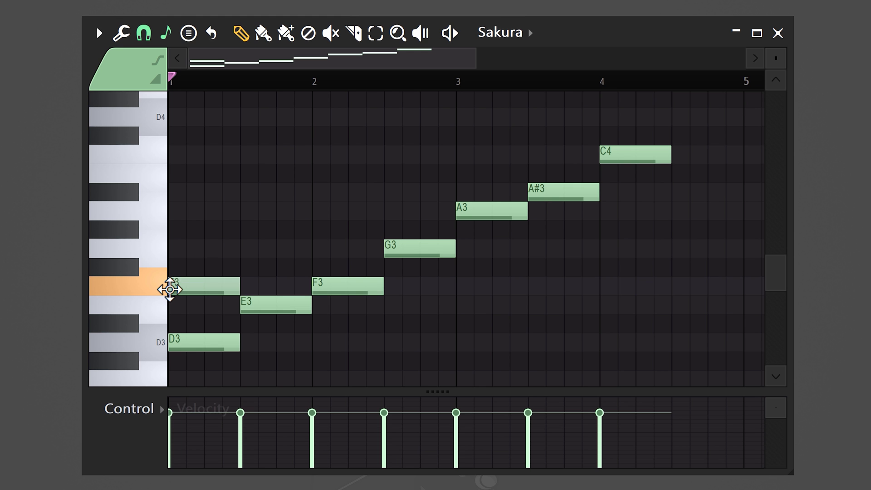
left_click(170, 211)
left_click(247, 248)
left_click(247, 192)
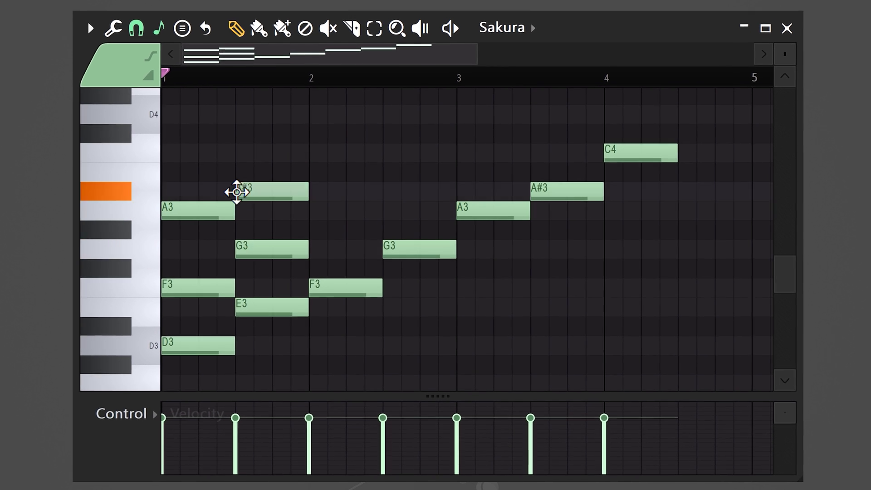
left_click(319, 212)
left_click(319, 155)
left_click(391, 193)
left_click(391, 117)
- Complete the A minor, A# major and C major triads on the upper scale notes
left_click(465, 151)
left_click_drag(806, 284, 806, 268)
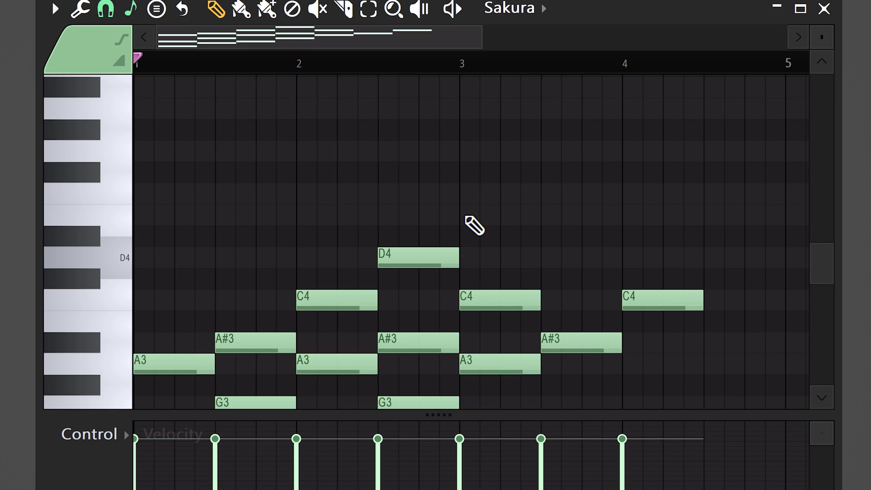
left_click(469, 211)
left_click(543, 252)
left_click(550, 195)
left_click(619, 214)
left_click(615, 156)
scroll(167, 163, "down", 2)
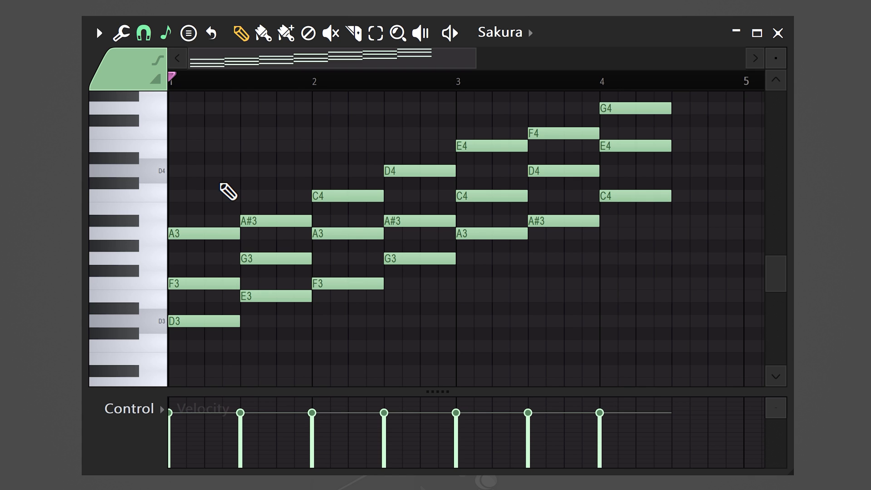
- Delete the unused chords and move A#, C and A minor directly after D minor
left_click(222, 187)
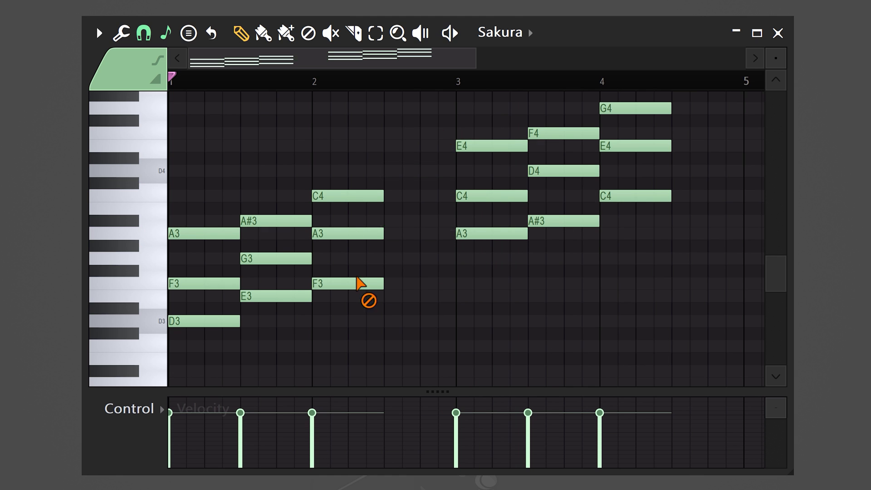
left_click_drag(357, 279, 399, 311)
left_click_drag(548, 263, 281, 133)
left_click_drag(412, 276, 405, 147)
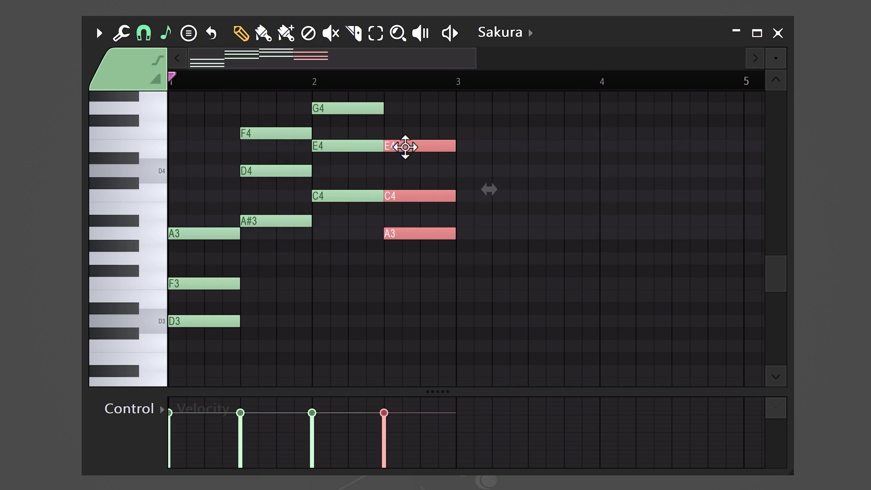
left_click(358, 292)
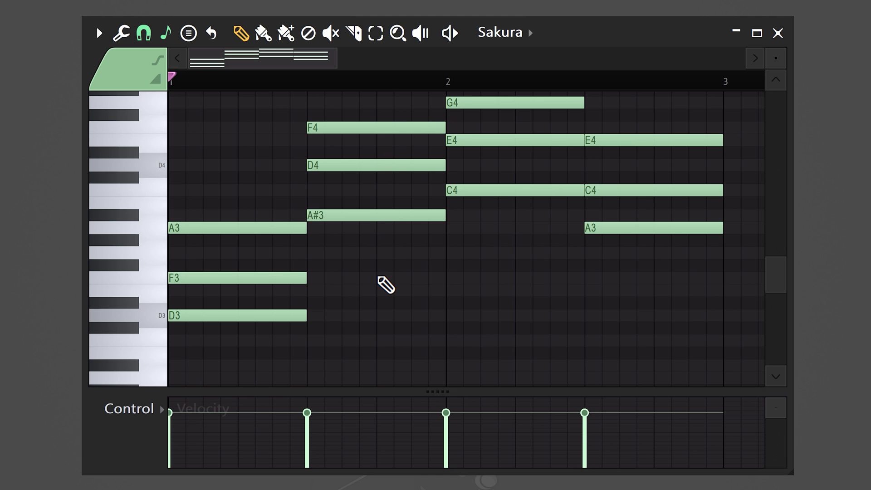
- Shift the A#, C and A minor chords by one octave with Ctrl+Down
left_click_drag(381, 284, 686, 106)
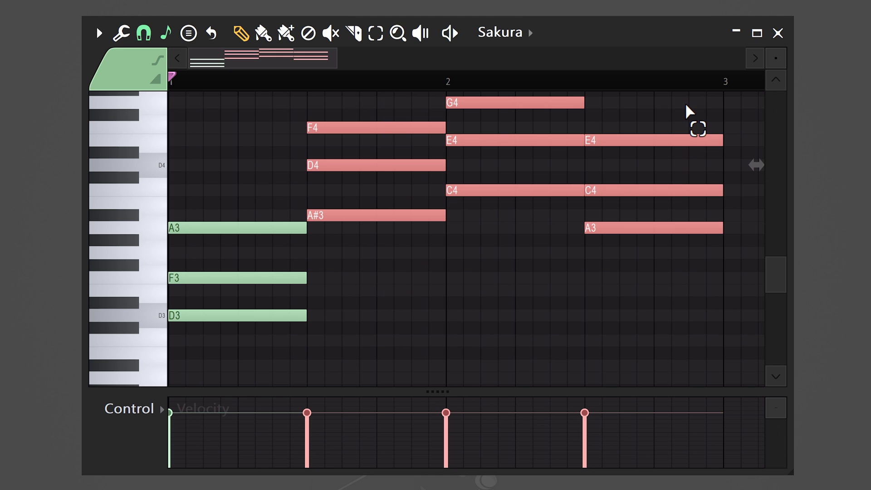
key("ctrl+Down")
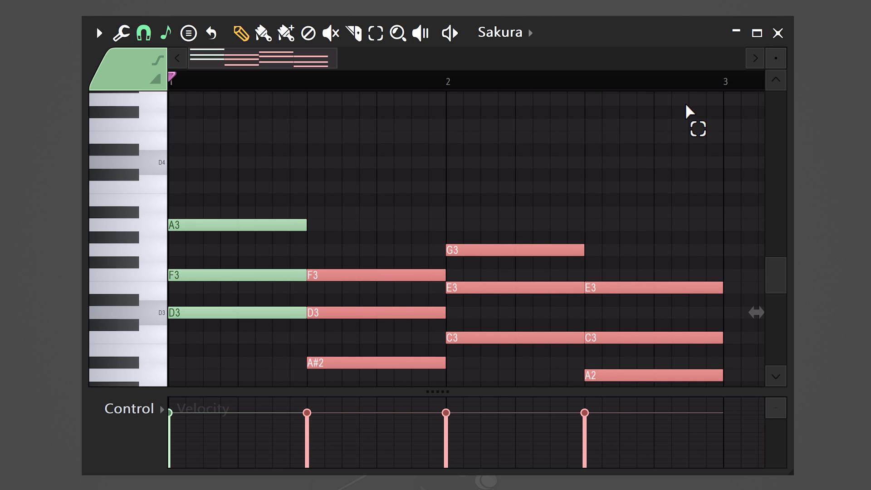
left_click_drag(774, 277, 777, 305)
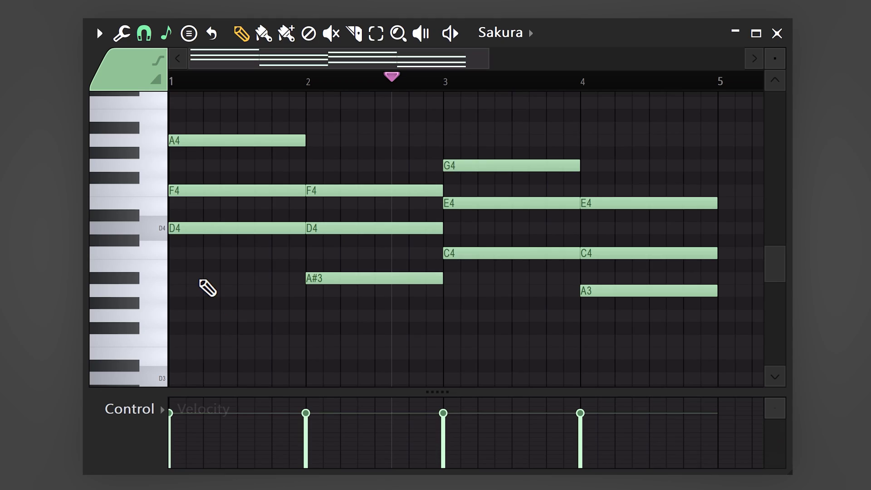
- Double the chord roots an octave lower as bass notes and rewind playback to the start
left_click_drag(200, 283, 250, 231)
left_click_drag(318, 325, 367, 278)
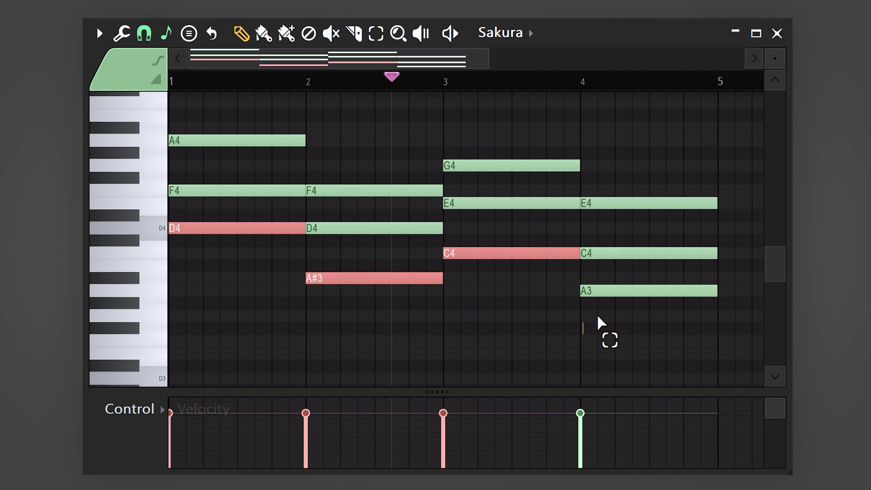
left_click_drag(583, 333, 636, 294)
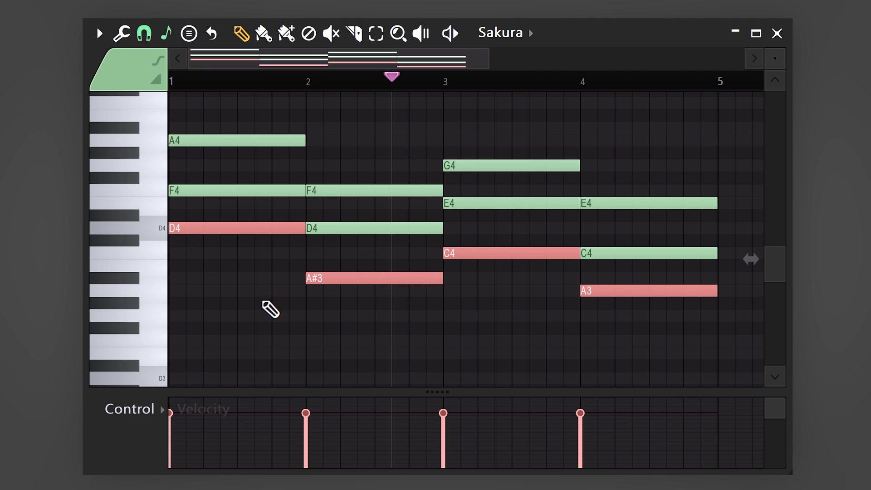
left_click_drag(194, 233, 169, 378)
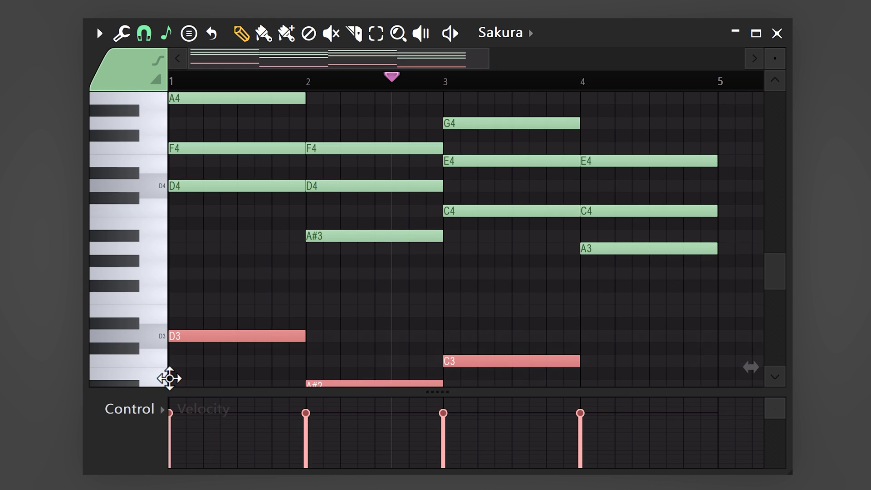
scroll(771, 292, "down", 2)
scroll(774, 282, "up", 2)
scroll(773, 58, "down", 2)
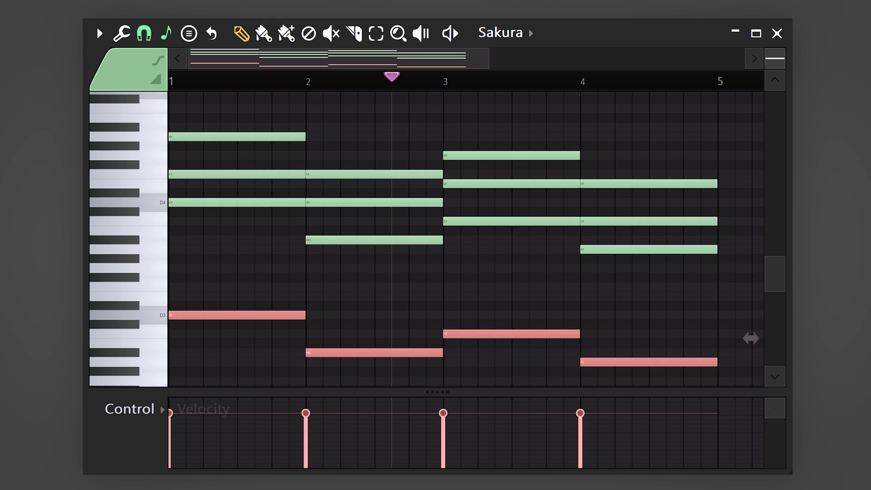
left_click_drag(388, 82, 279, 84)
key("space")
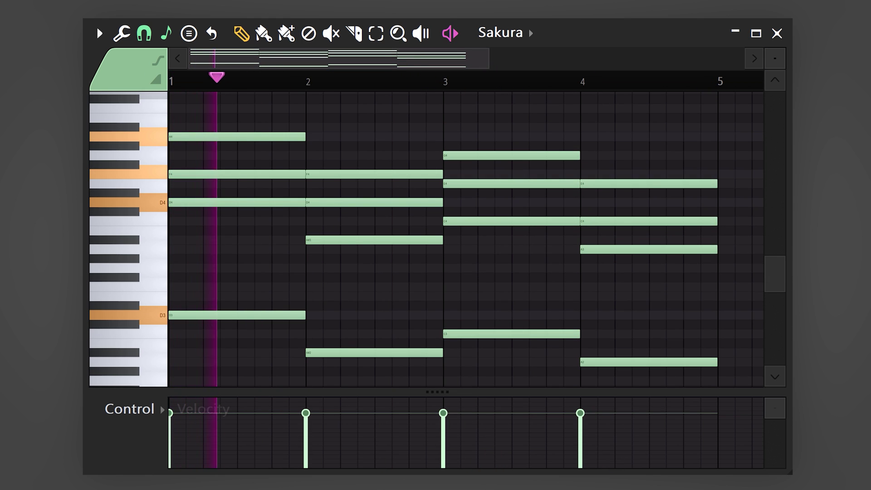